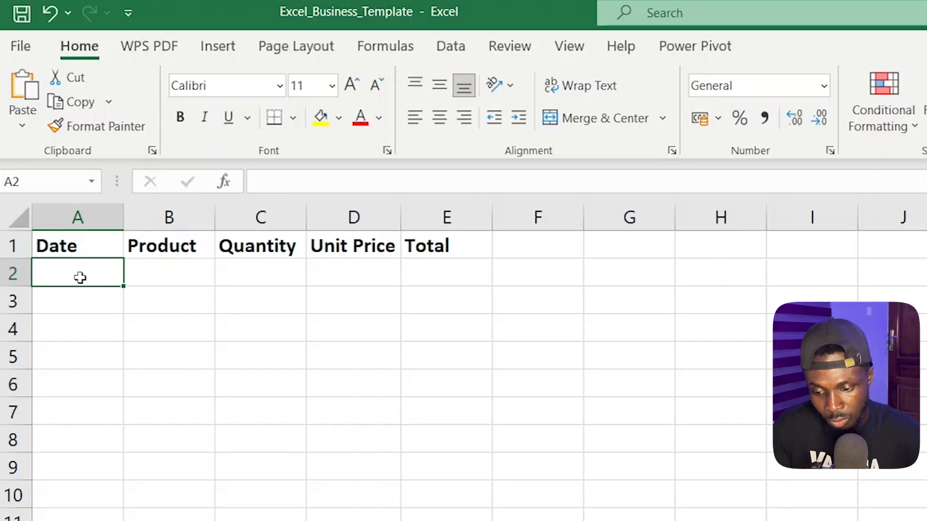
- Fill in the first record's date as 22-03-2026 and its product as mango in row 2
type("22")
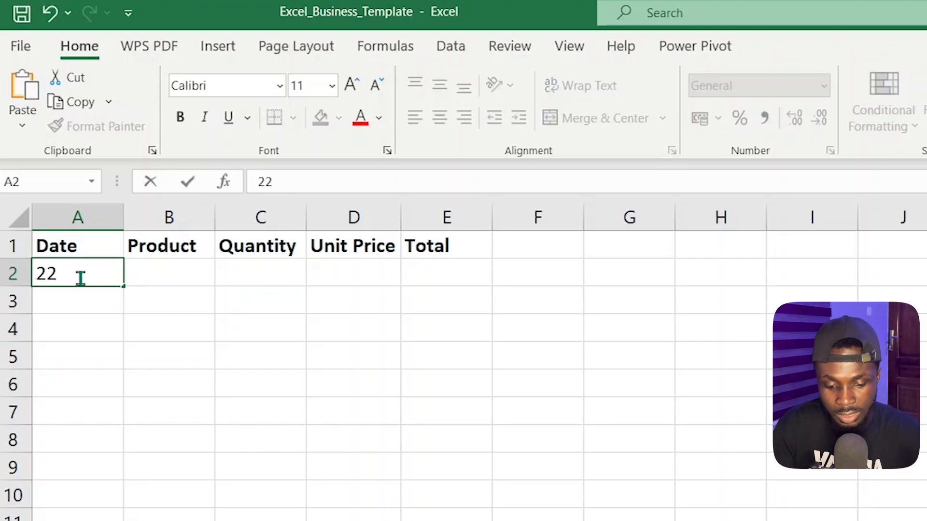
type("-03")
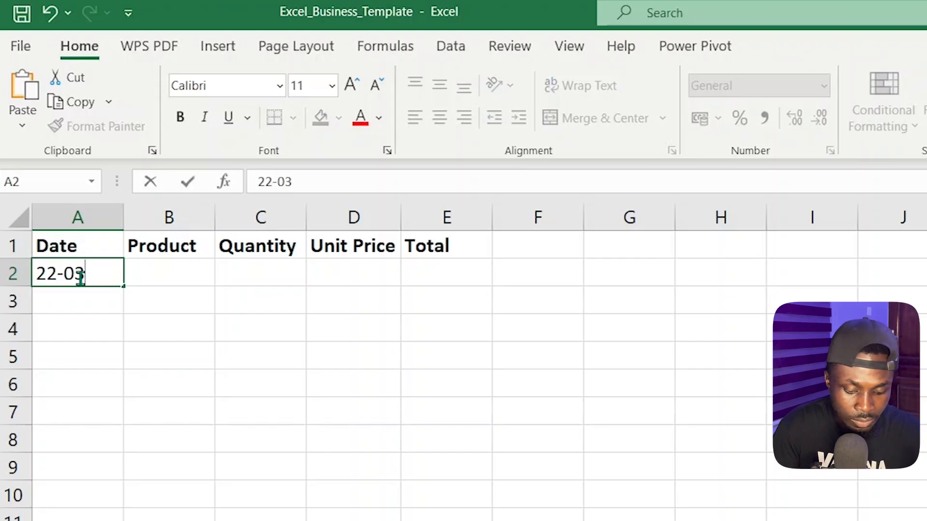
type("-2026")
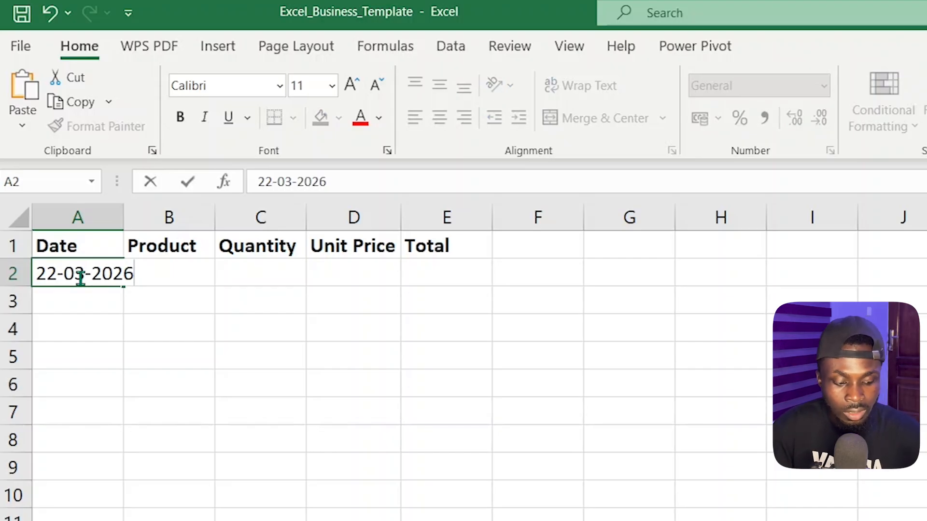
key("Tab")
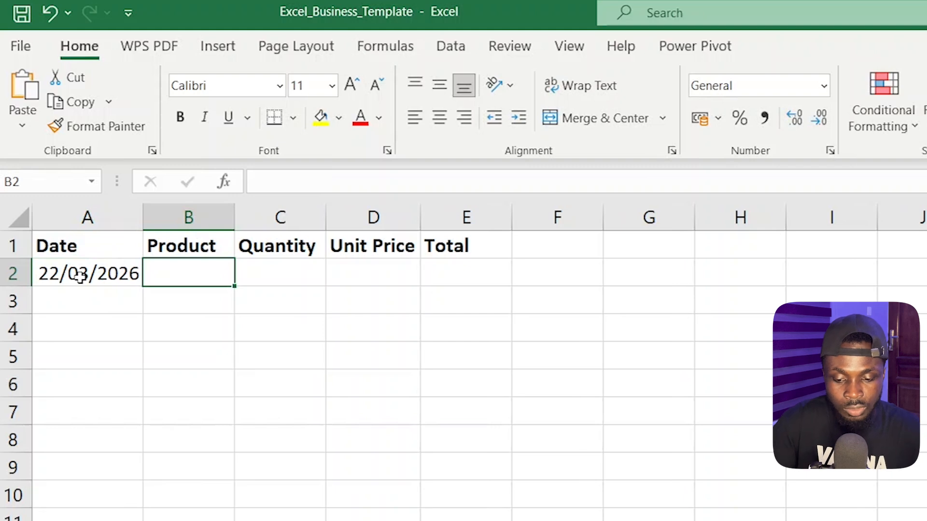
key("F2")
type("man")
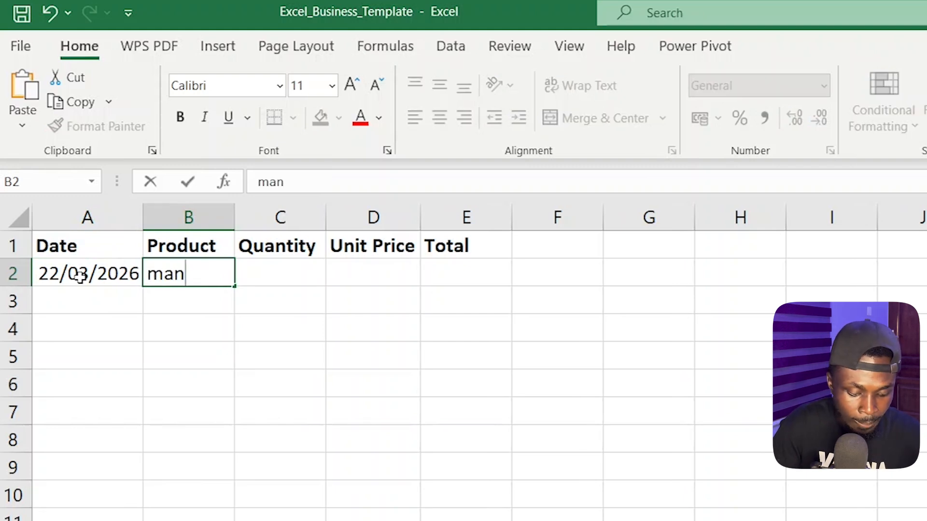
type("go")
key("Tab")
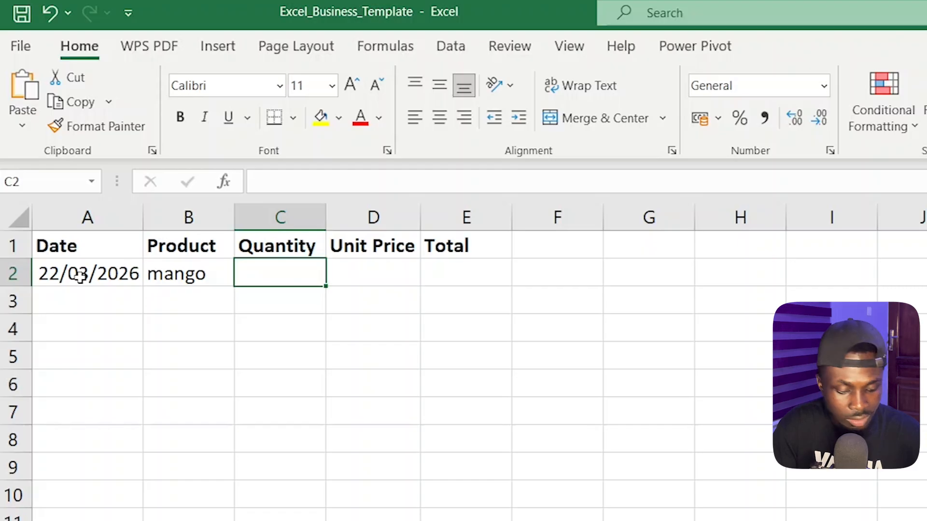
- Enter a quantity of 40 and a unit price of 5 for the mango record
type("40")
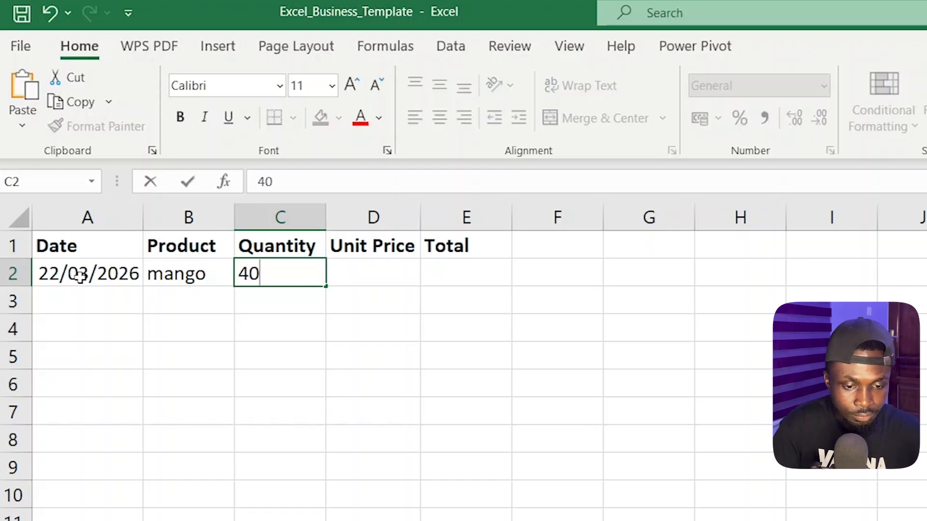
key("Tab")
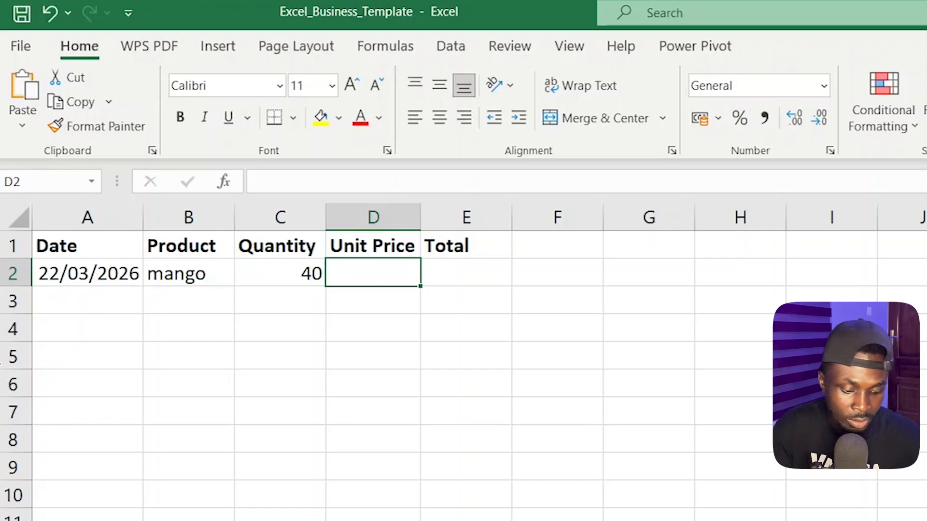
type("5")
key("Tab")
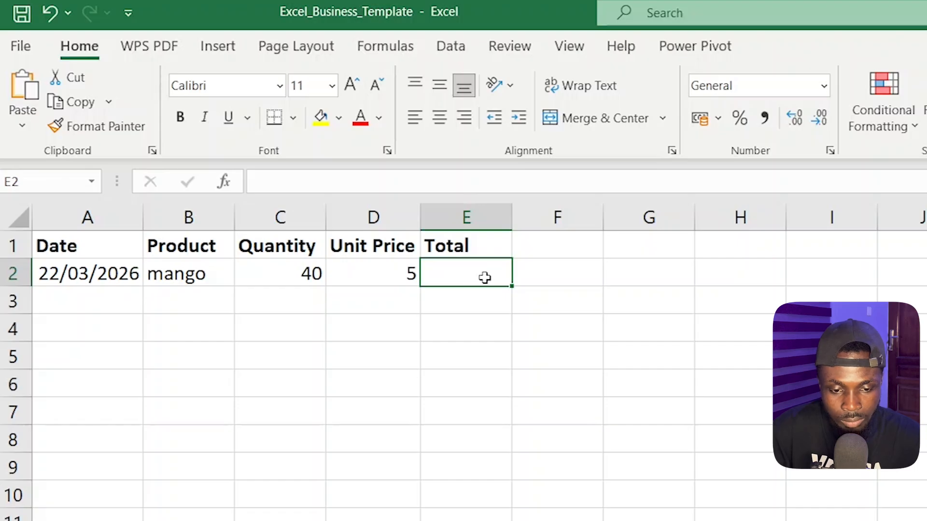
- Calculate the mango record's total in E2 by multiplying the referenced quantity and unit price cells, =C2*D2
type("=")
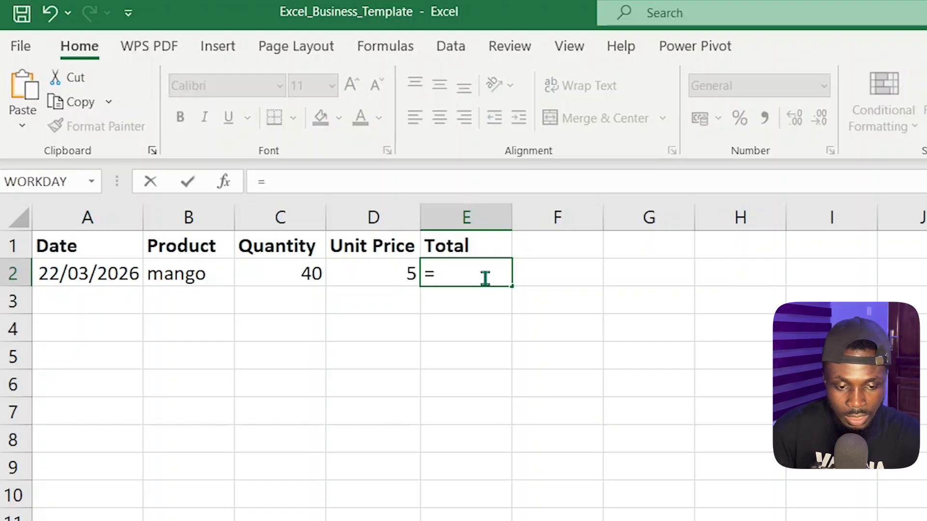
left_click(295, 274)
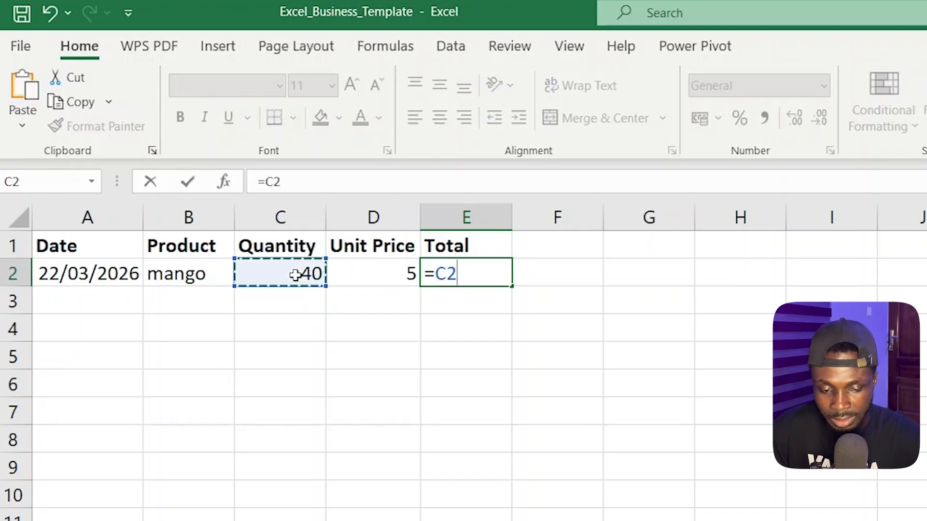
type("*")
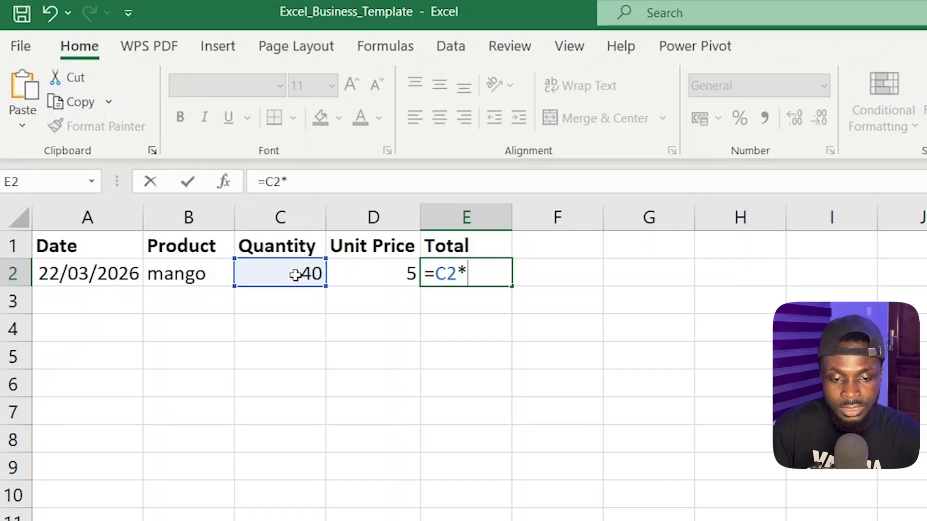
left_click(376, 273)
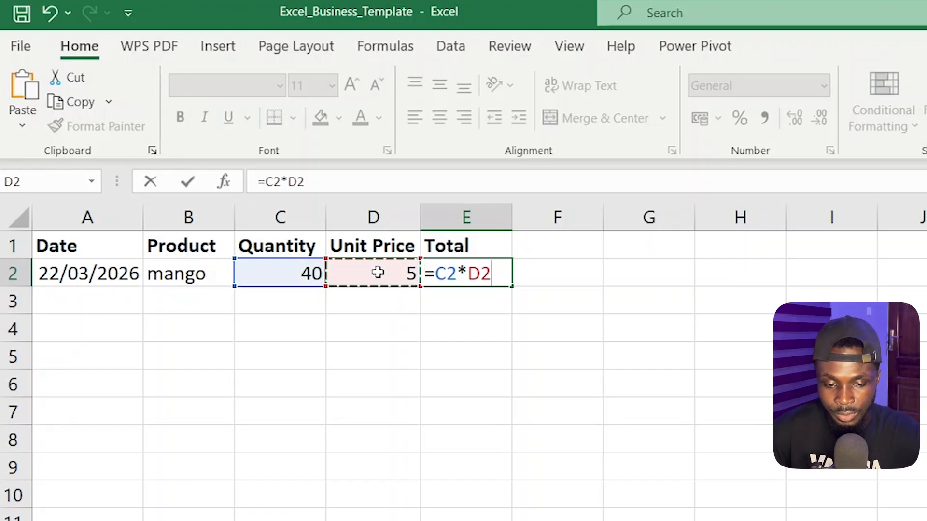
key("Return")
key("ctrl+z")
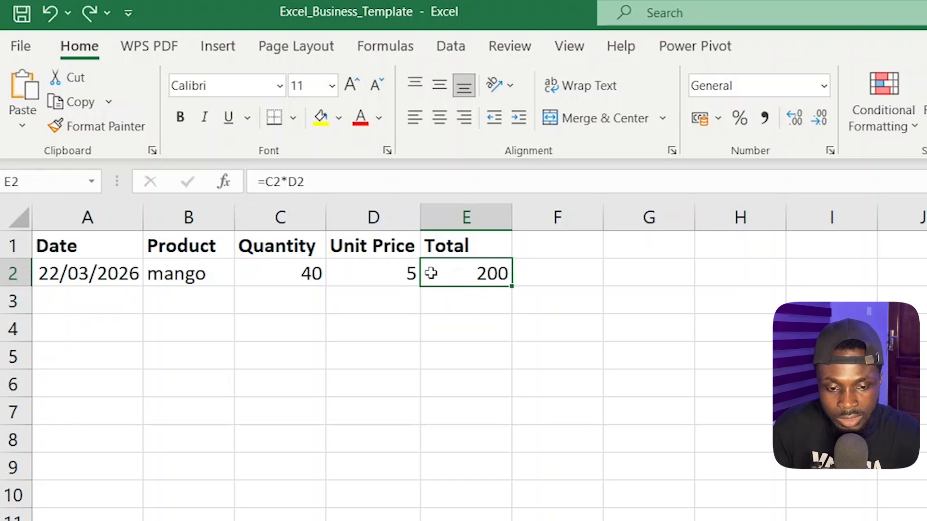
- Clear the formula from the mango record's Total cell, E2
double_click(431, 273)
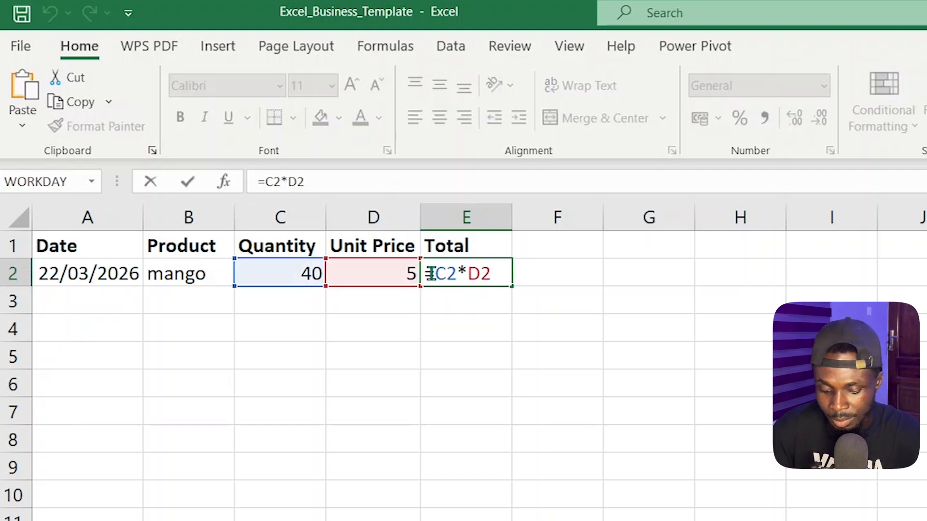
key("ctrl+a")
key("BackSpace")
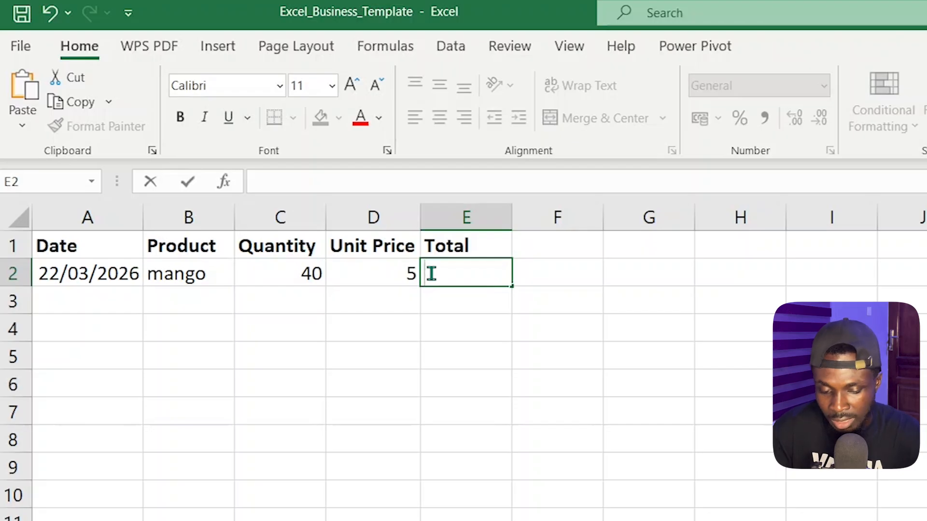
- Enter the formula =C2*D2 in the mango record's Total cell, E2
type("=")
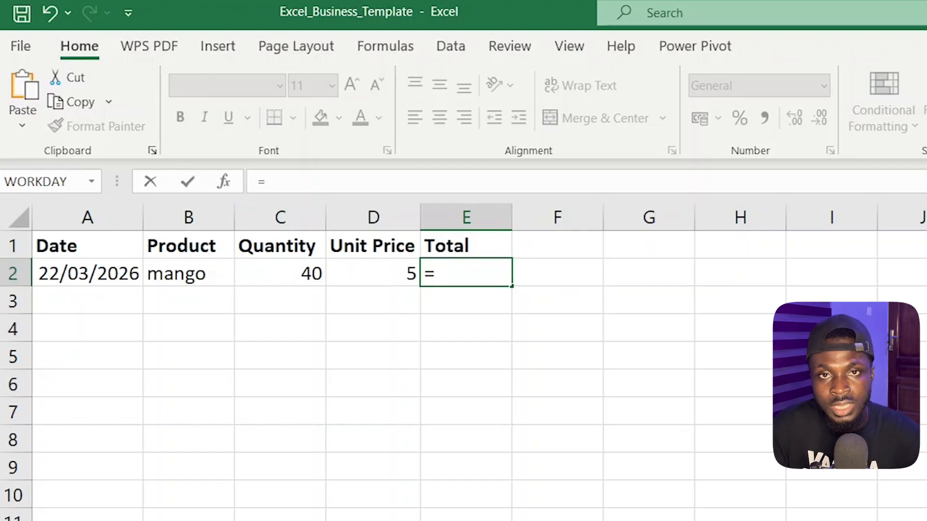
type("C2")
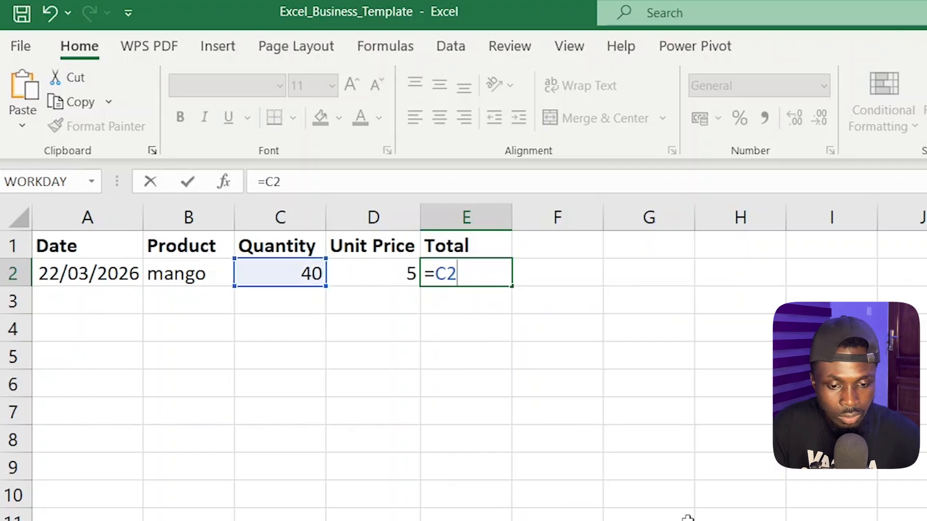
type("*")
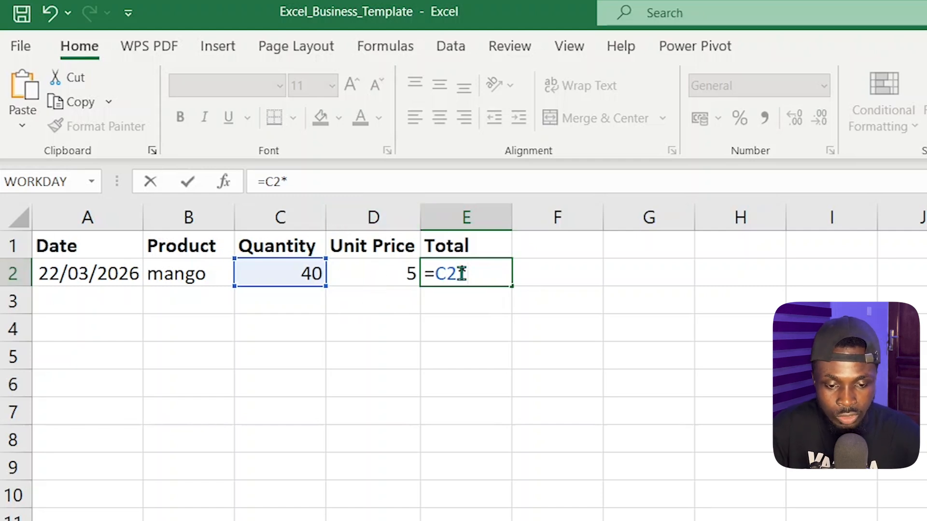
type("D2")
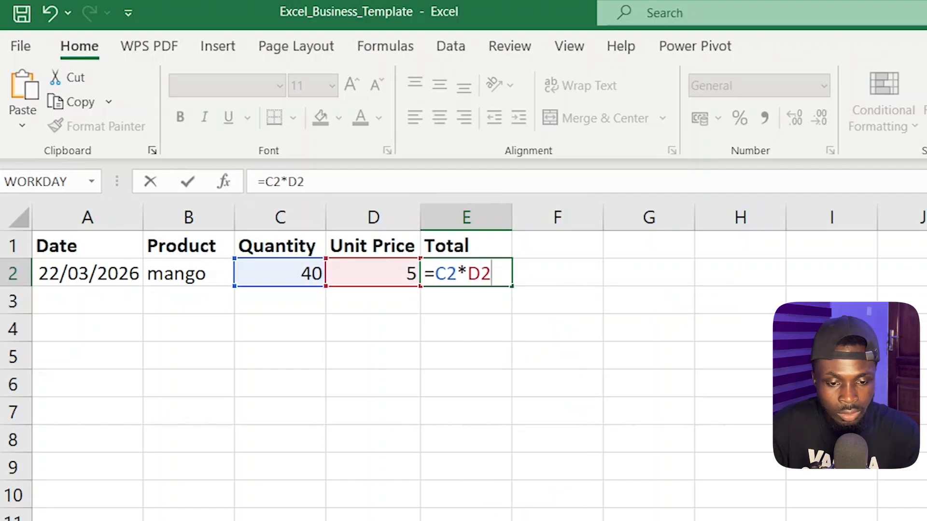
key("Return")
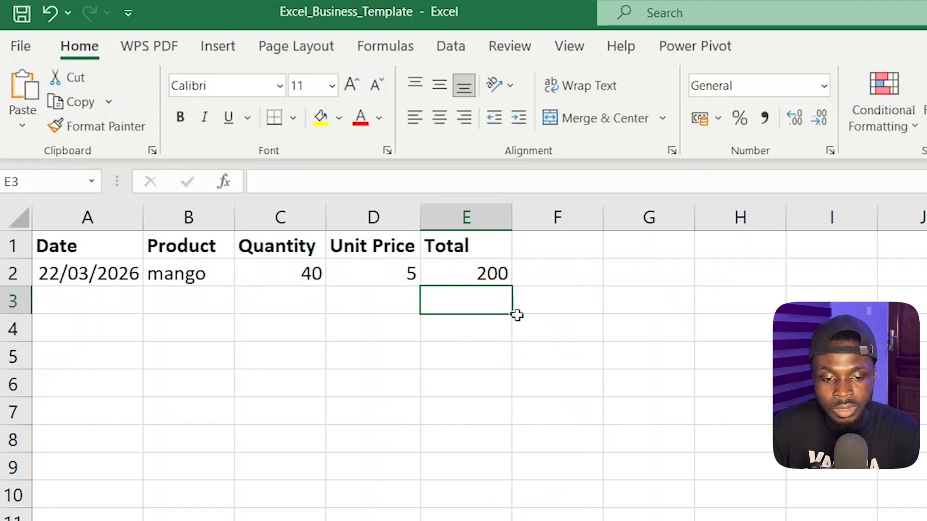
left_click(497, 274)
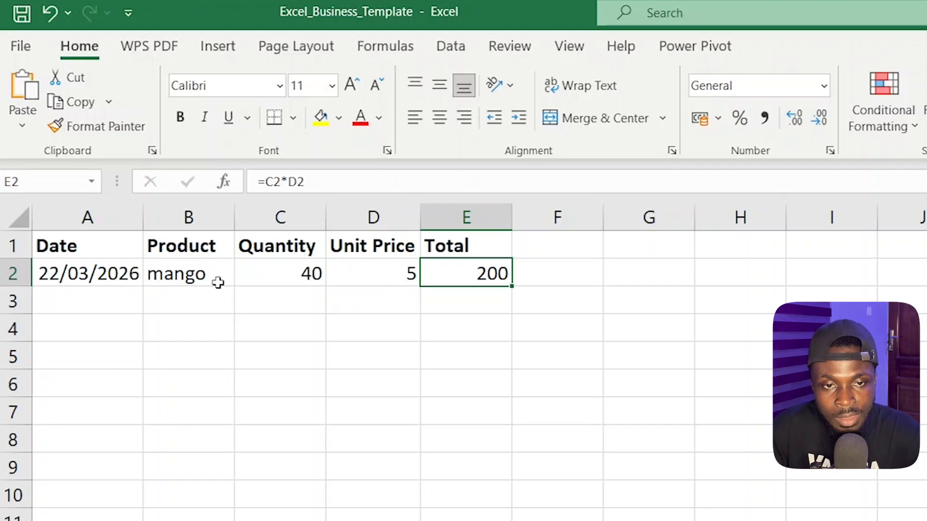
- Add a second record in row 3 with the date 23-03-2026 and the product banana
left_click(102, 296)
left_click(120, 266)
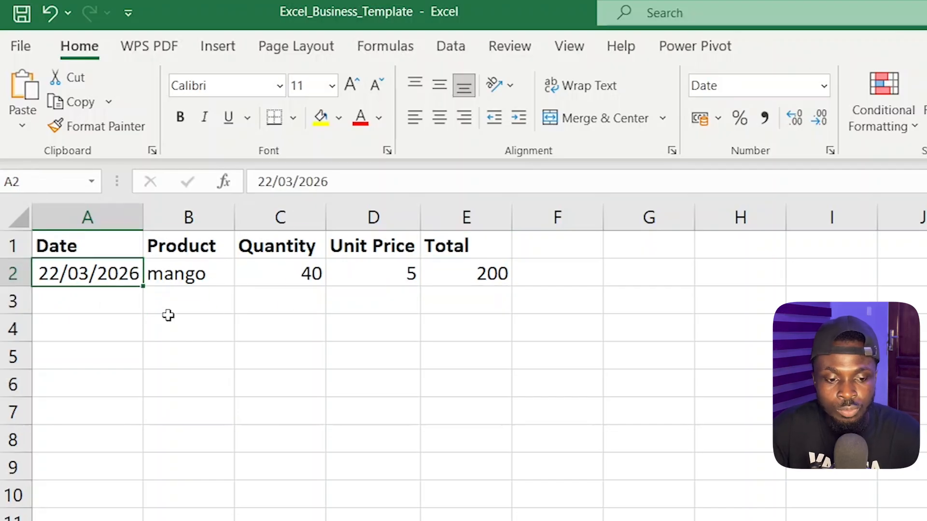
left_click(117, 301)
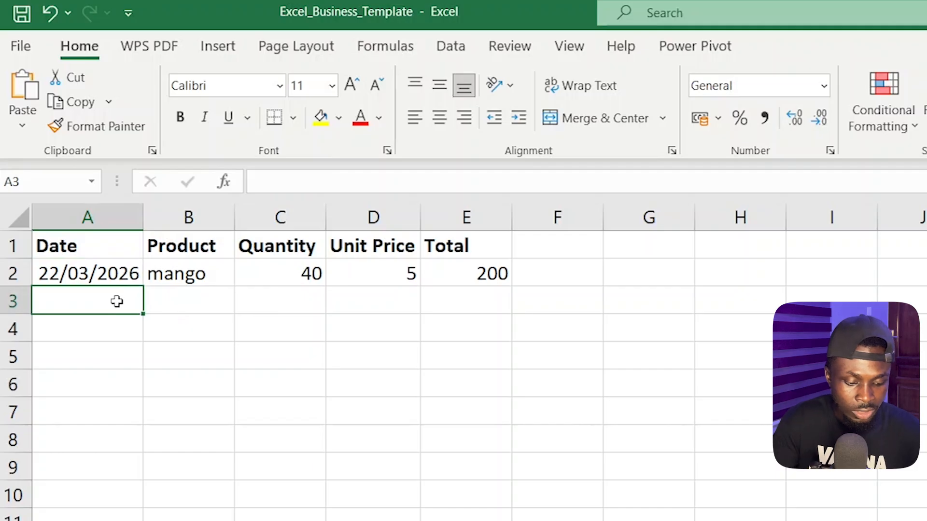
type("23-")
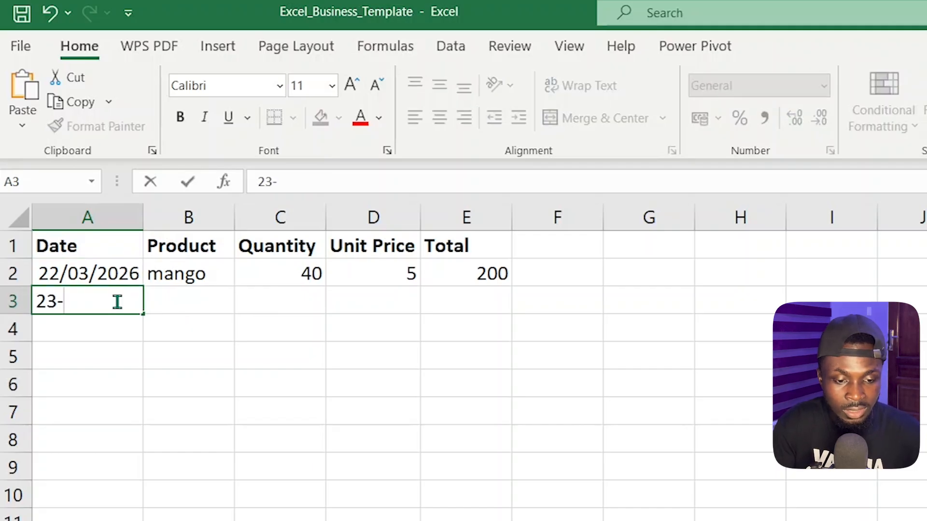
type("03-2026")
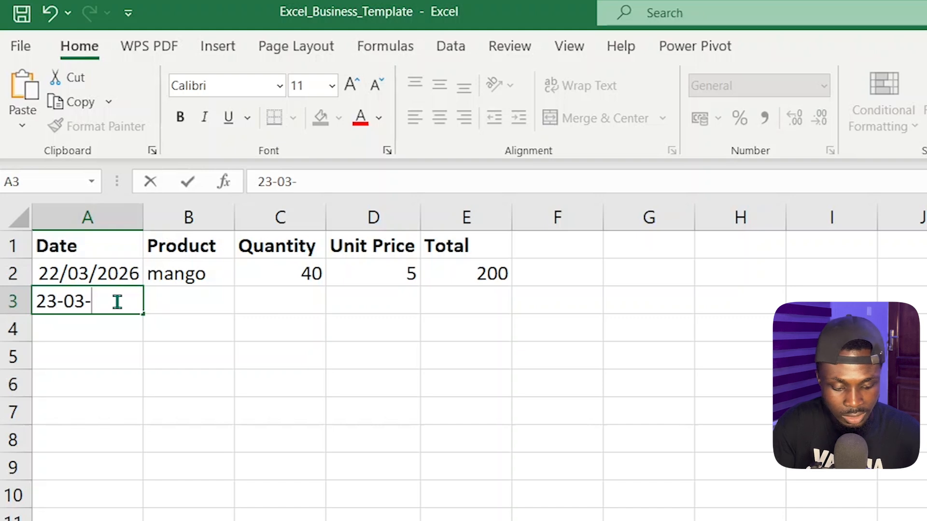
key("Tab")
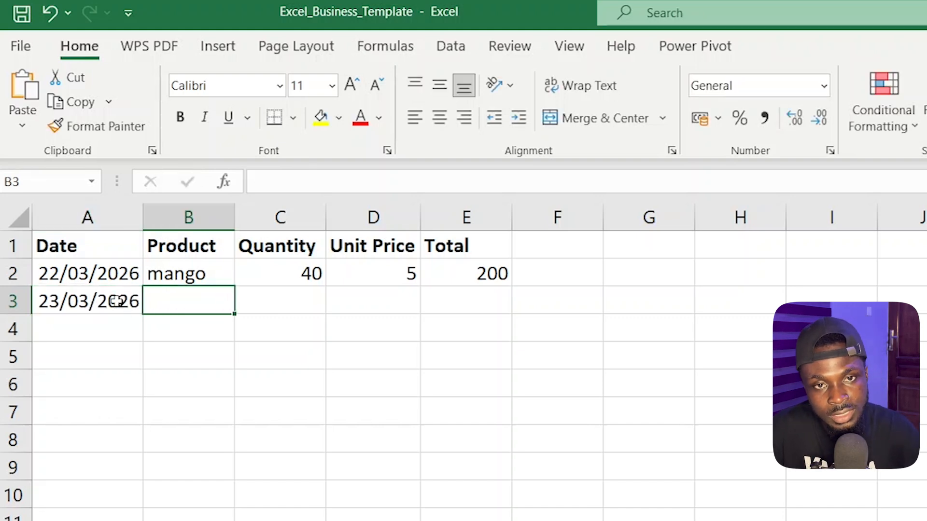
type("banaa")
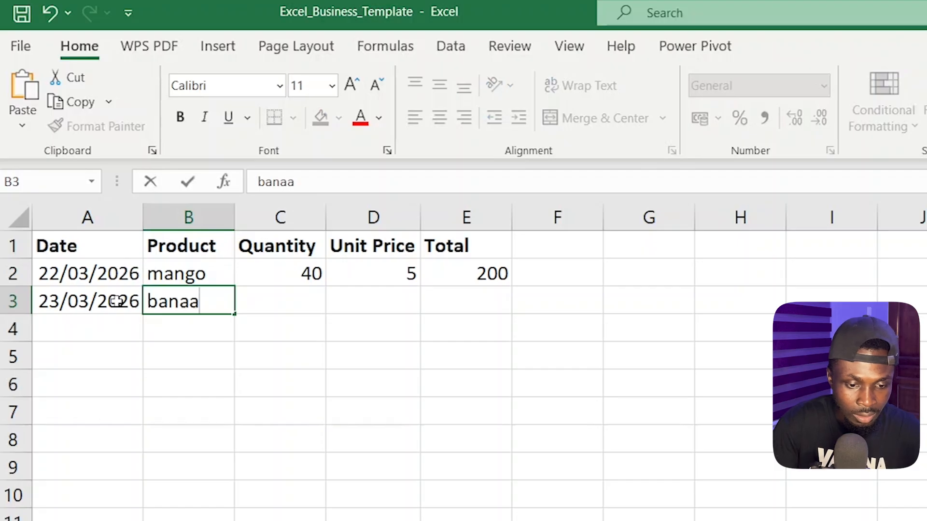
key("BackSpace")
type("na")
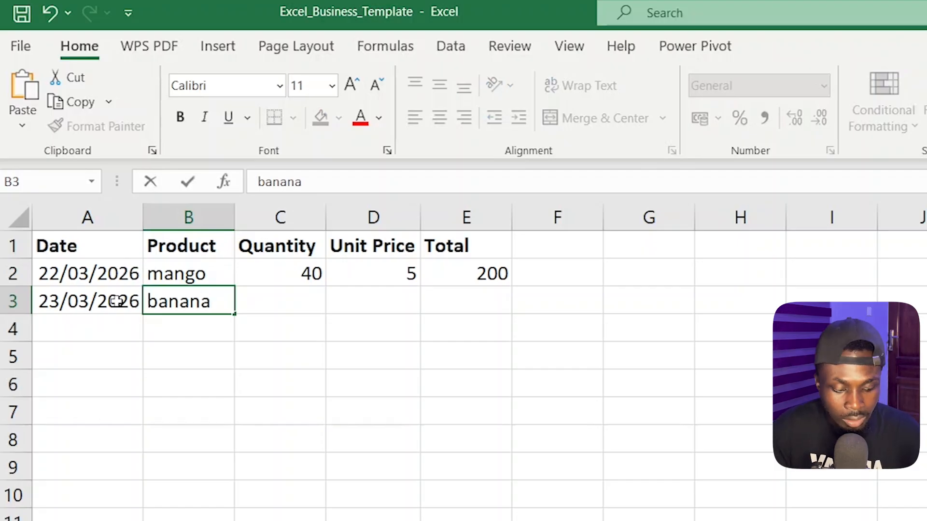
key("Tab")
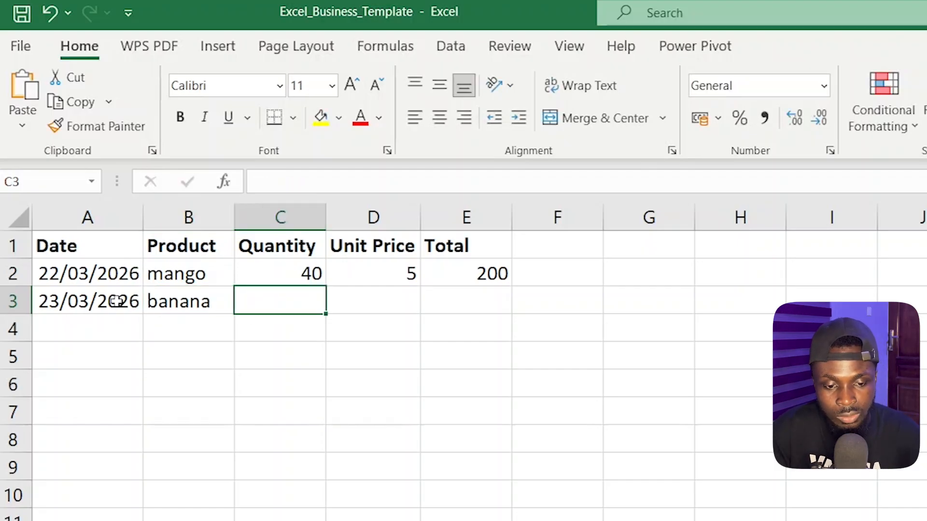
- Enter a quantity of 30 and a unit price of 10 for the banana record
type("30")
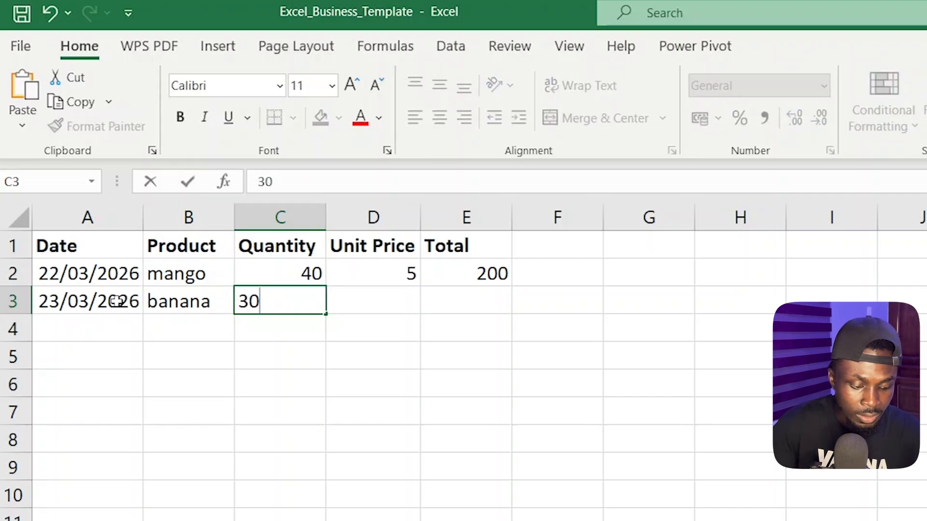
key("Tab")
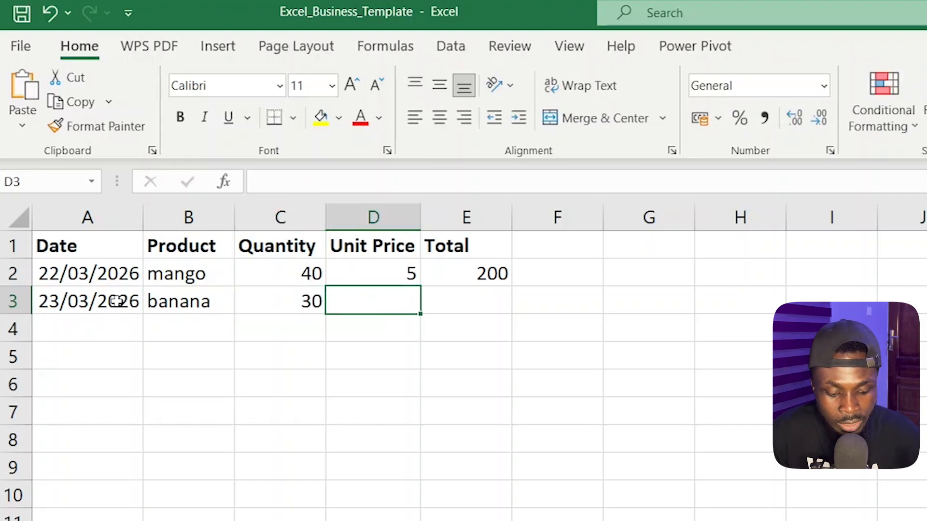
type("10")
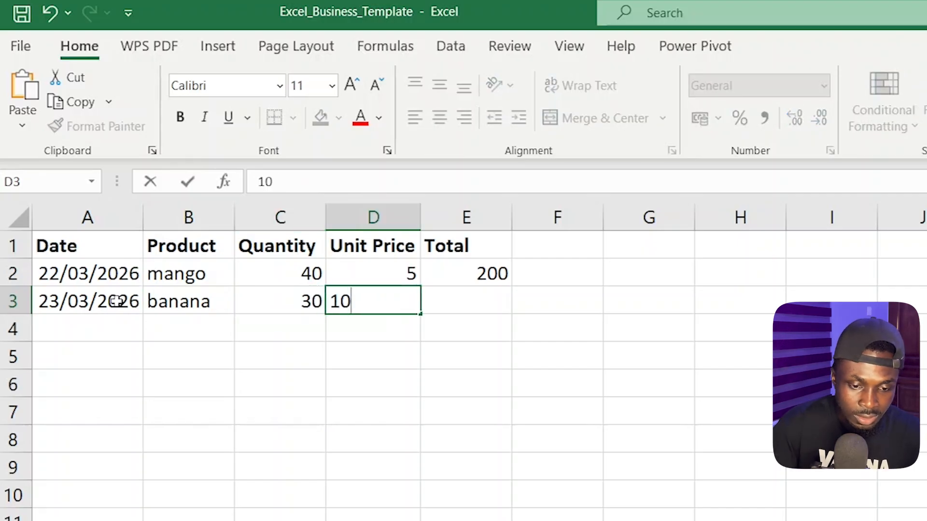
key("Tab")
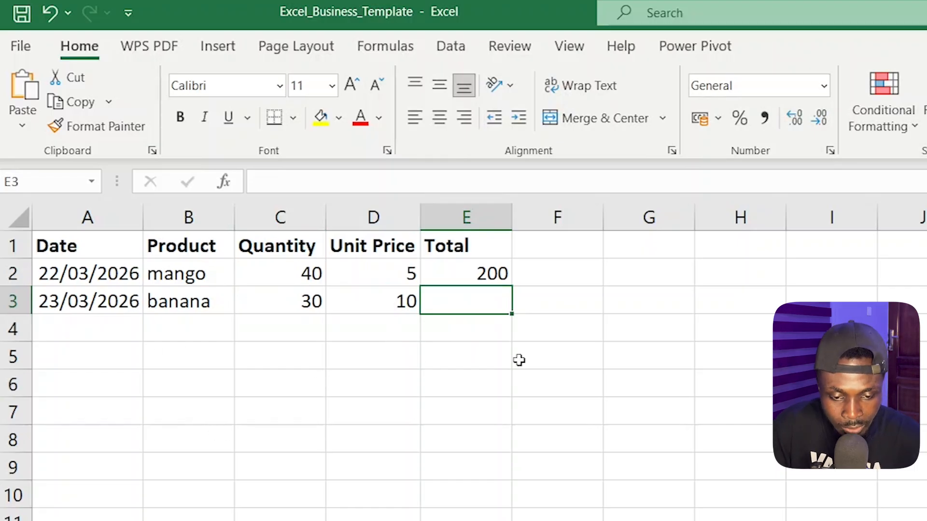
left_click(227, 300)
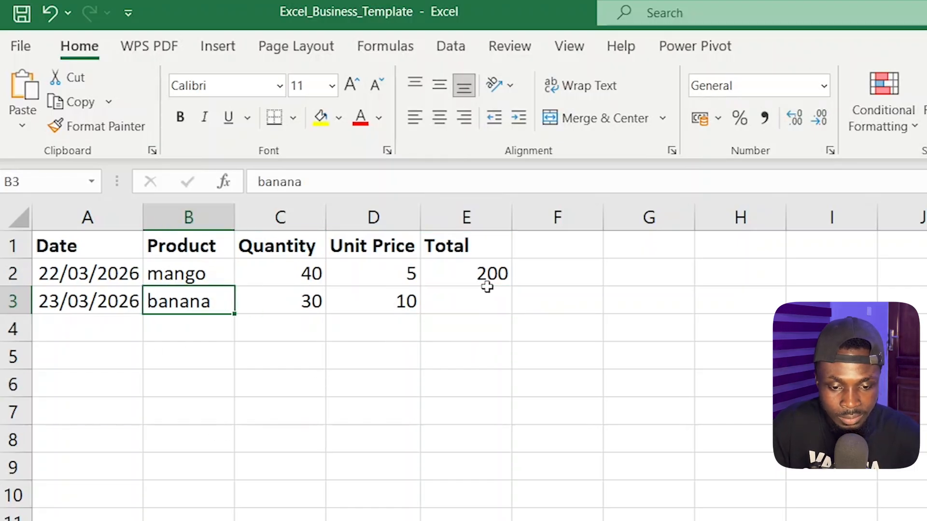
- Fill the Total formula from the mango record's cell E2 down to the banana record's cell E3
left_click(487, 274)
left_click(496, 298)
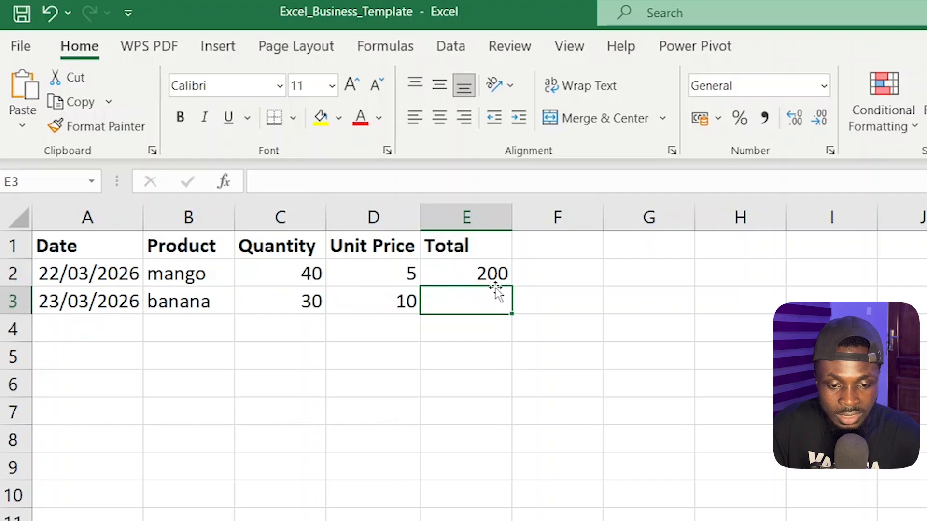
left_click(499, 273)
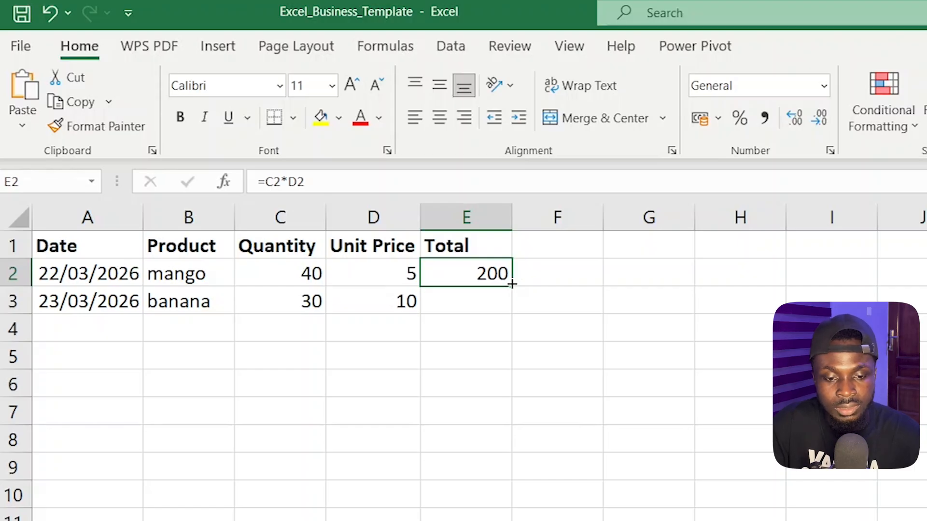
left_click_drag(511, 285, 512, 310)
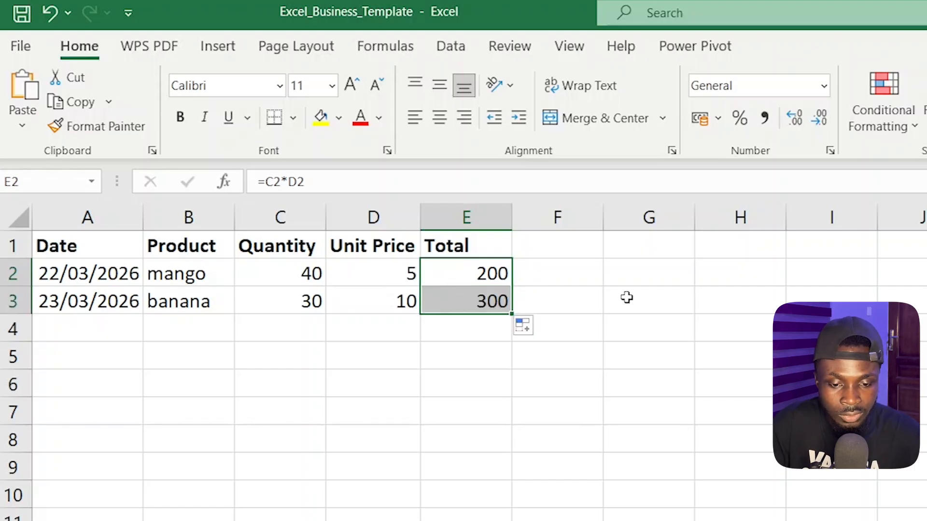
- Examine the cell references in the copied formula in the banana record's Total cell, E3, and discard any edit
left_click(488, 305)
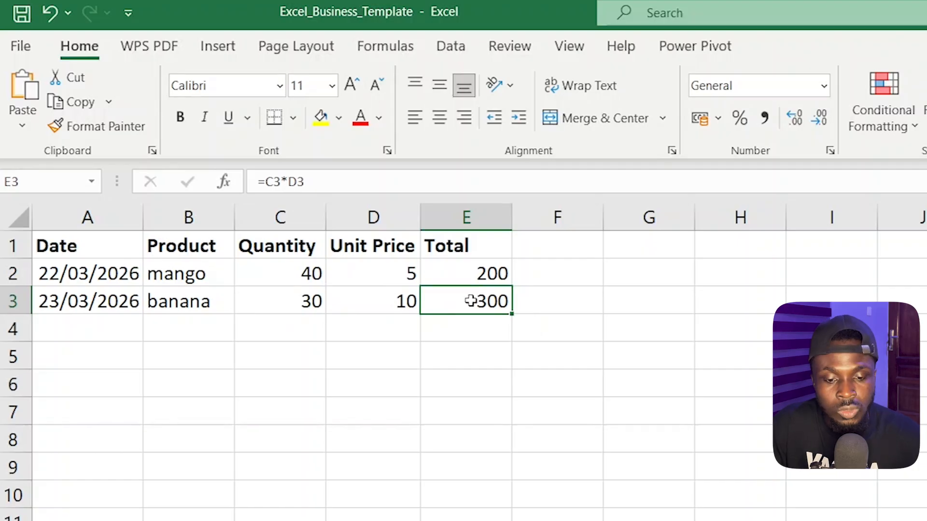
double_click(471, 301)
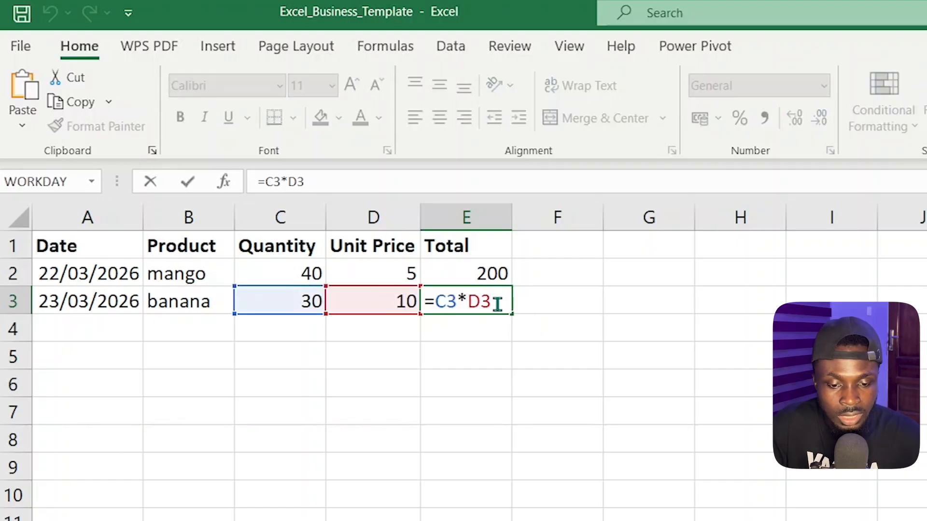
left_click_drag(497, 304, 440, 301)
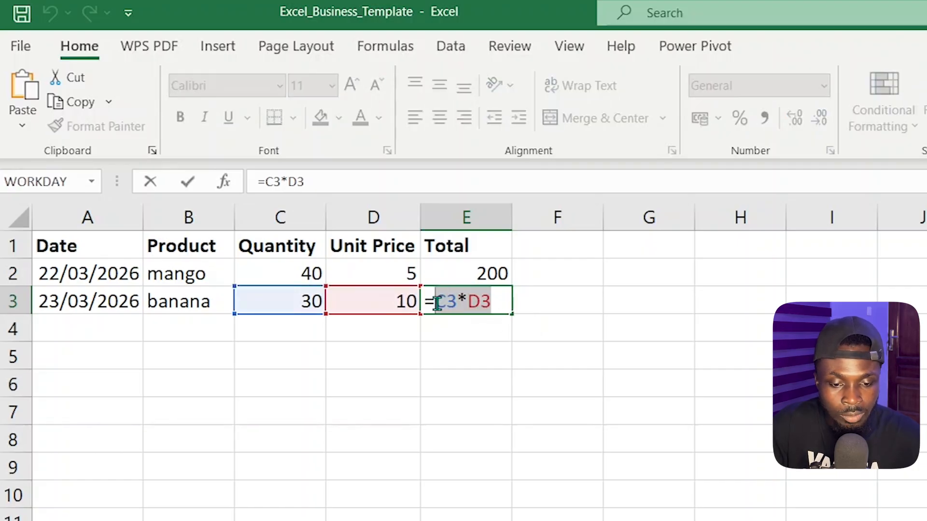
left_click(539, 300)
left_click(118, 325)
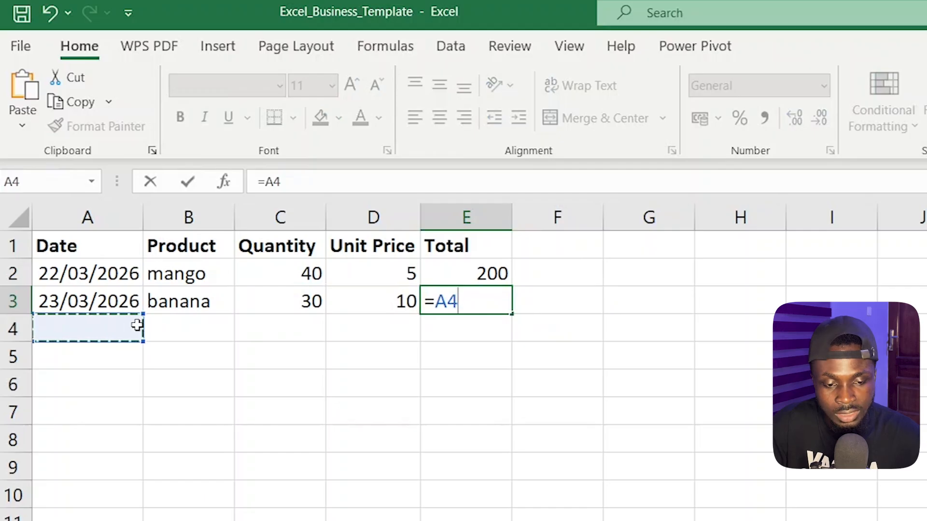
key("Escape")
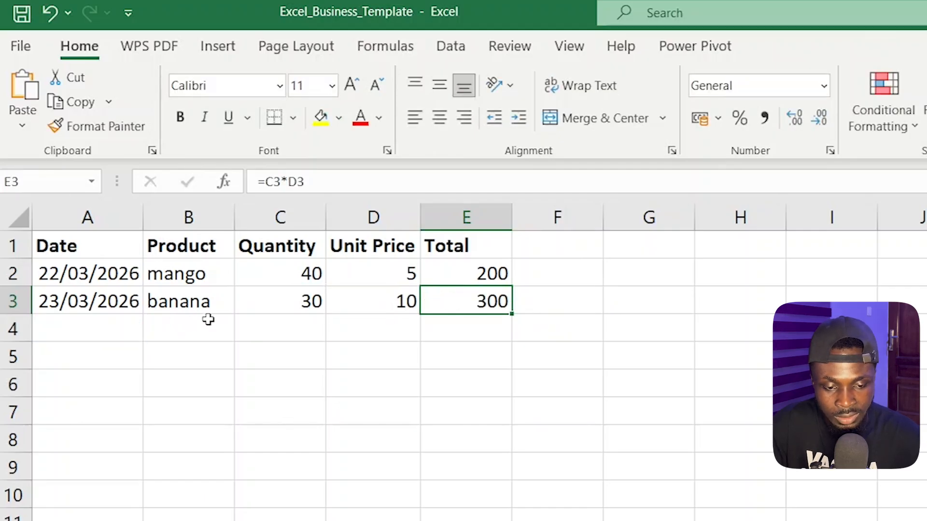